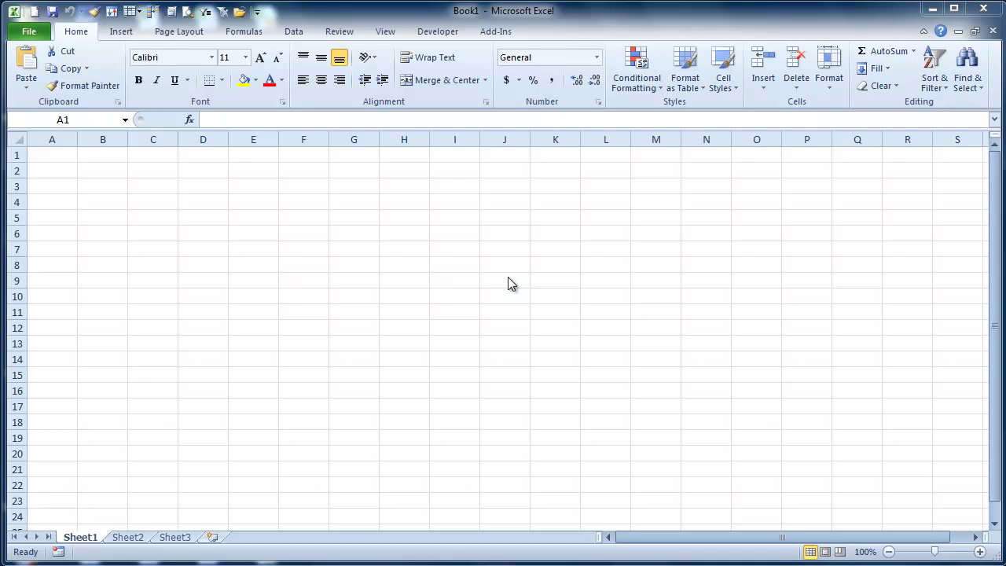
- Draw a blue rectangle spanning cells C7 to F9 on Sheet1
click(120, 33)
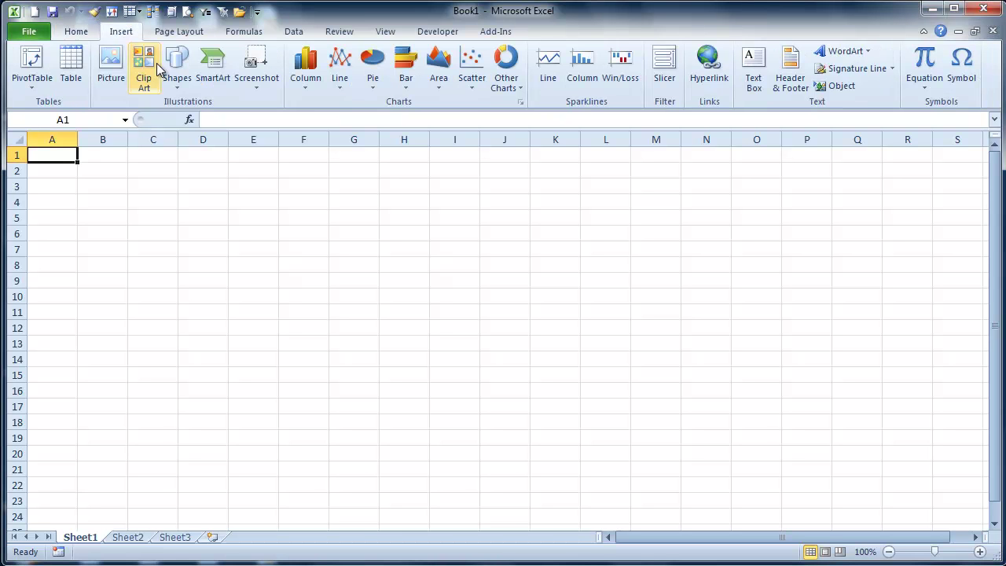
click(177, 80)
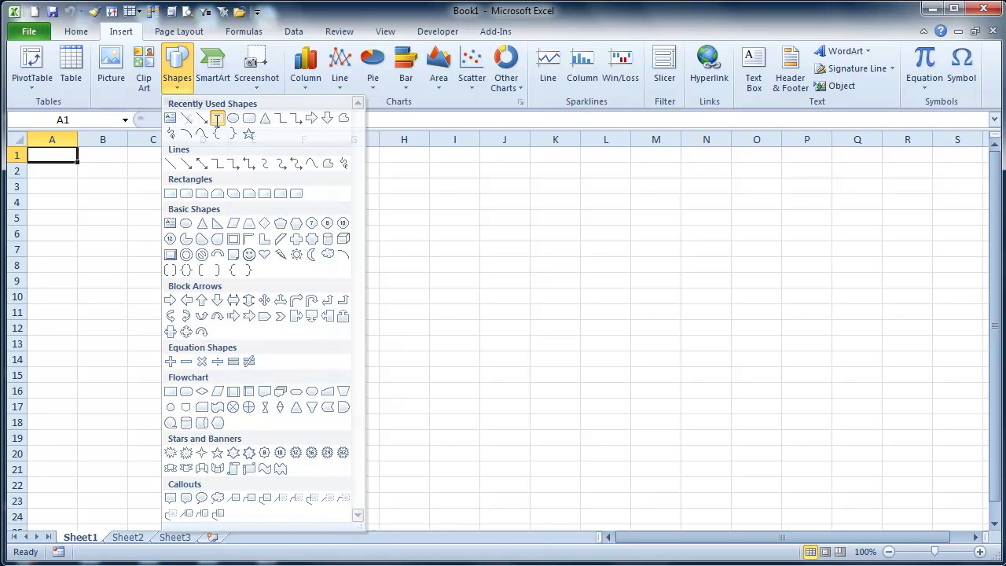
click(202, 118)
mouse_move(137, 243)
mouse_down()
mouse_move(275, 272)
mouse_move(290, 291)
mouse_up()
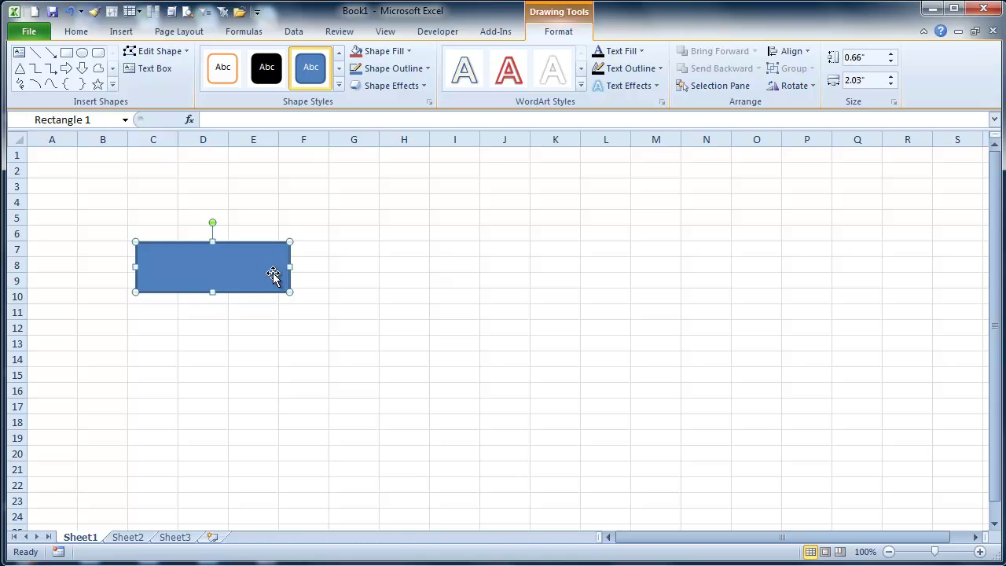
right_click(273, 272)
key(Escape)
right_click(277, 280)
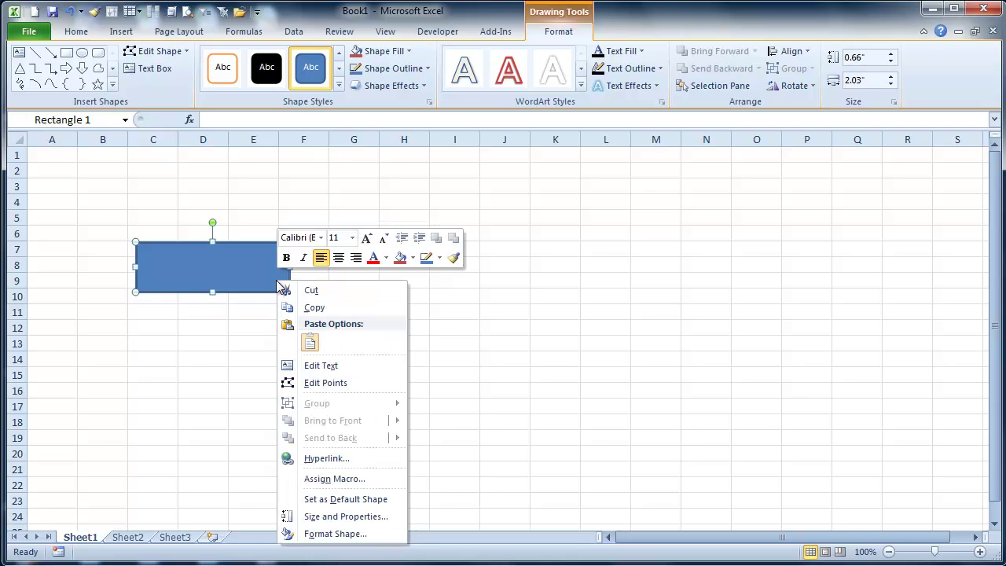
- Hyperlink the rectangle to Place in This Document, Sheet2, cell reference B1
click(327, 459)
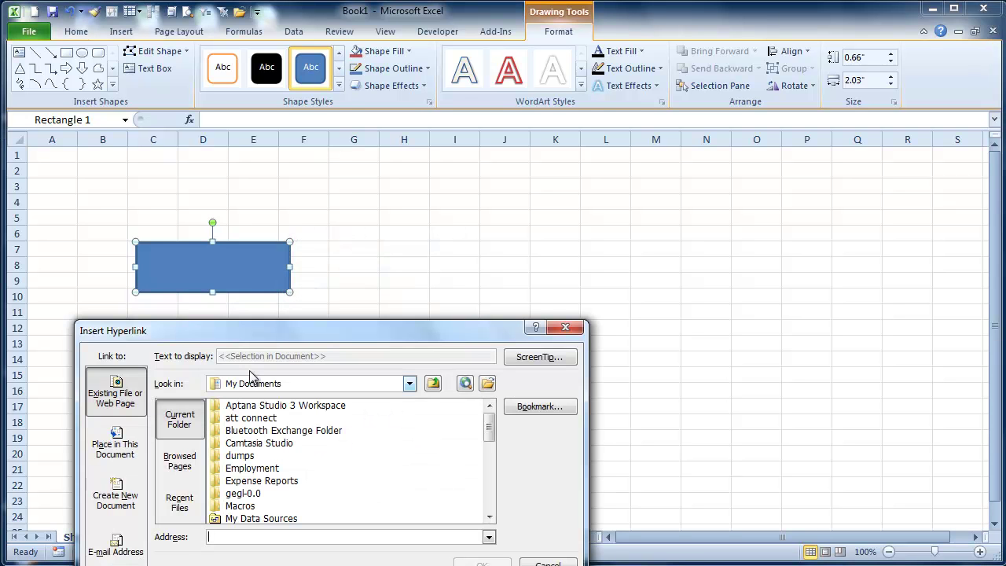
drag(320, 329, 588, 208)
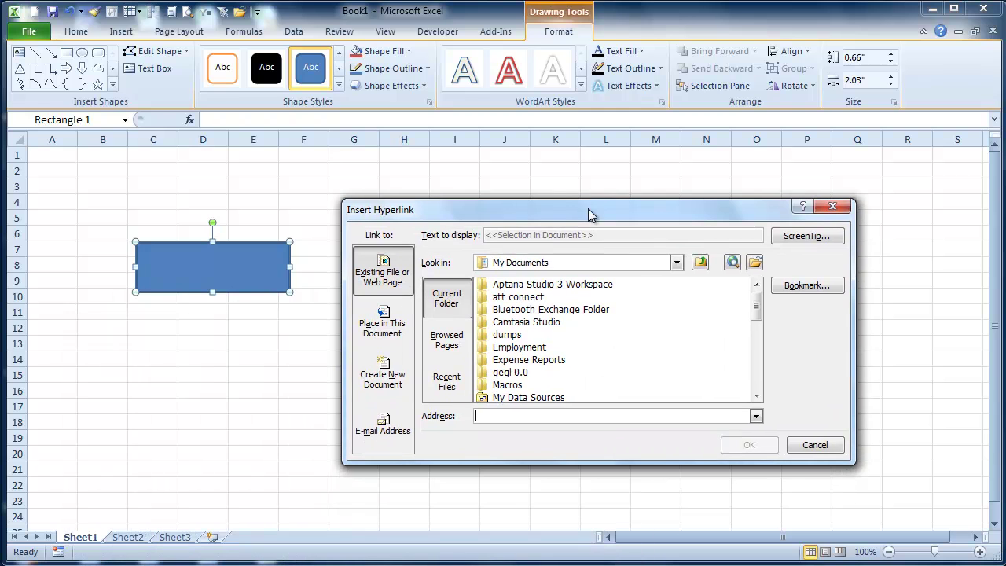
click(397, 320)
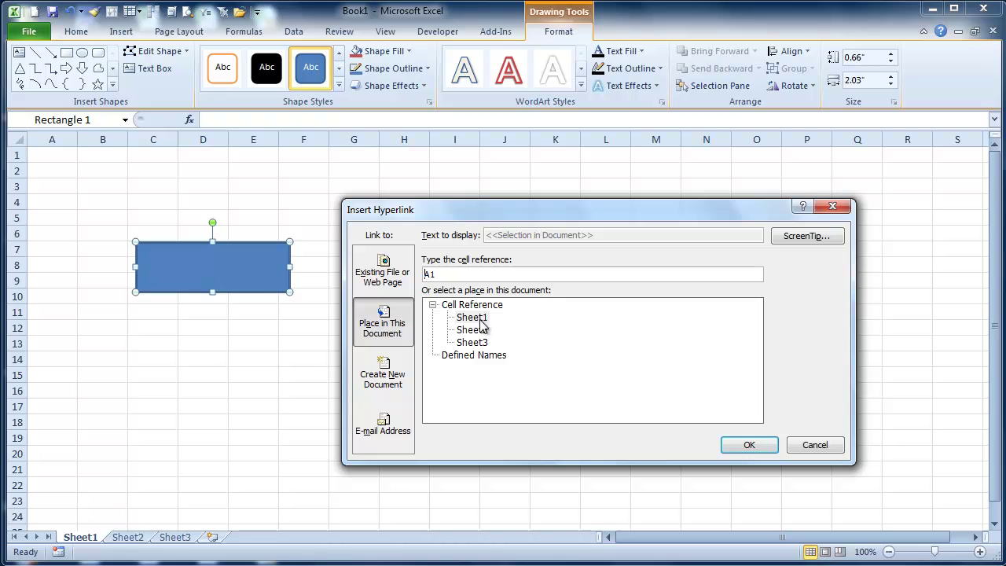
click(478, 329)
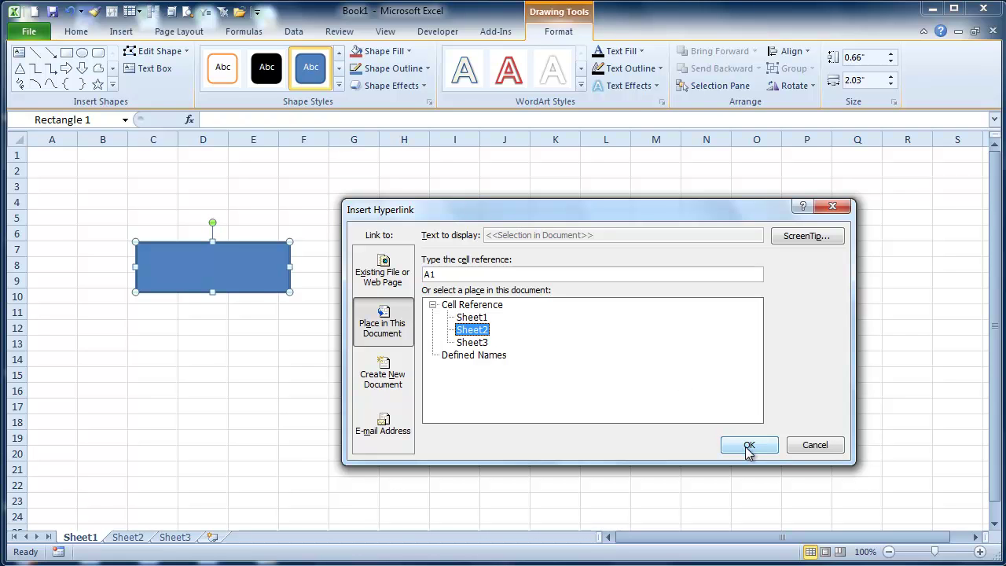
click(438, 272)
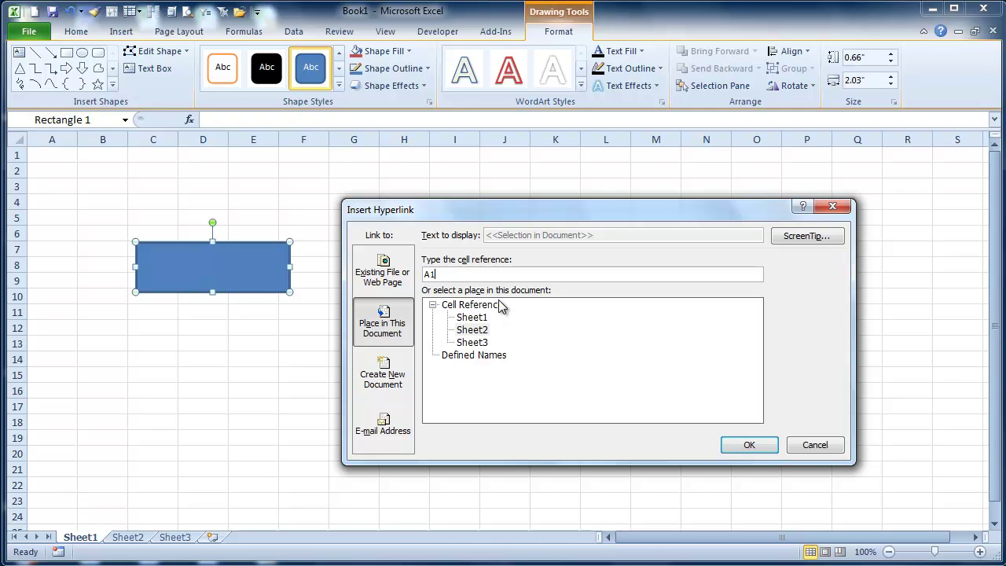
key(BackSpace)
key(BackSpace)
text(B1)
click(749, 445)
click(387, 292)
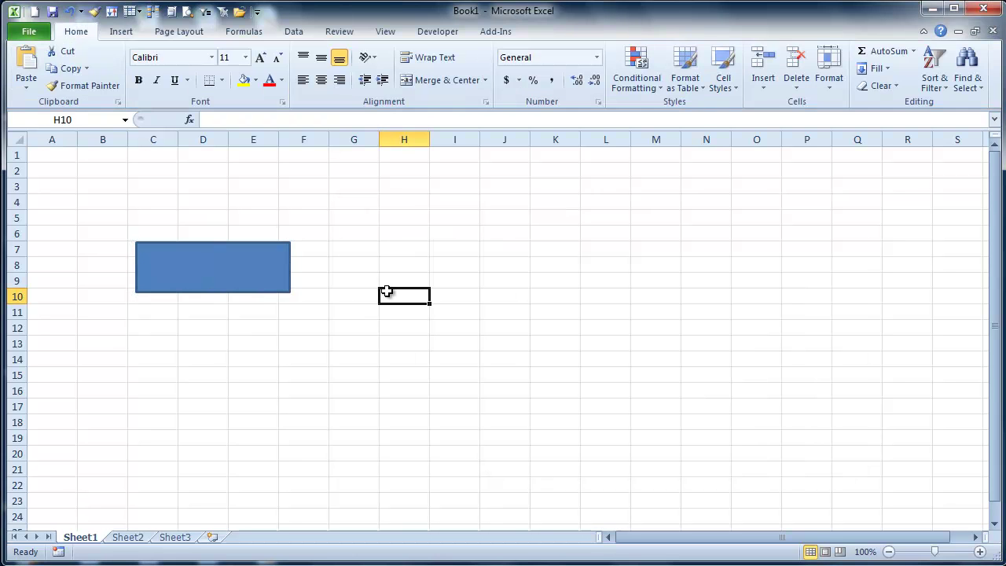
click(263, 277)
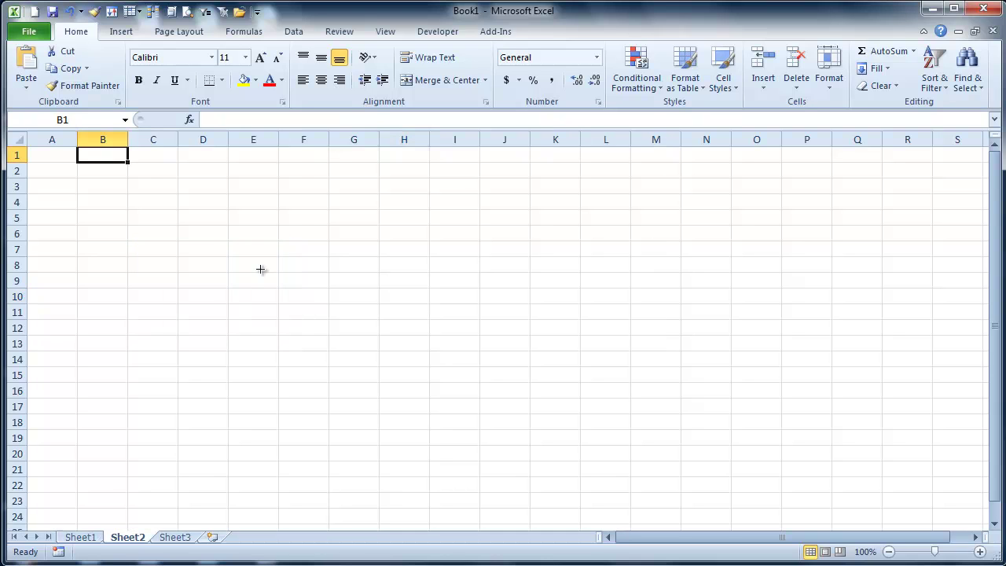
click(80, 537)
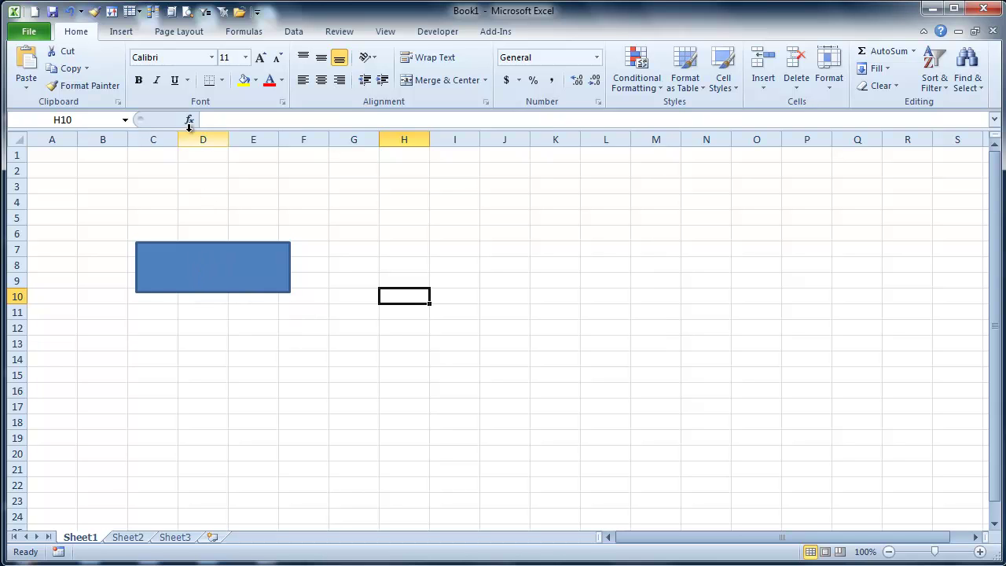
- Draw a rounded rectangle across cells F5 to H8 and label it 'Home'
click(120, 32)
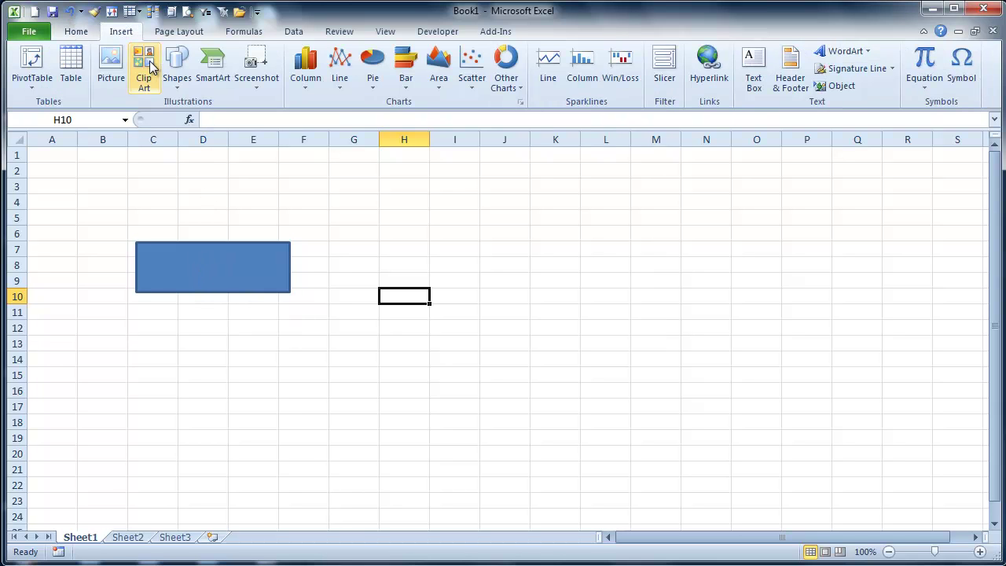
click(176, 70)
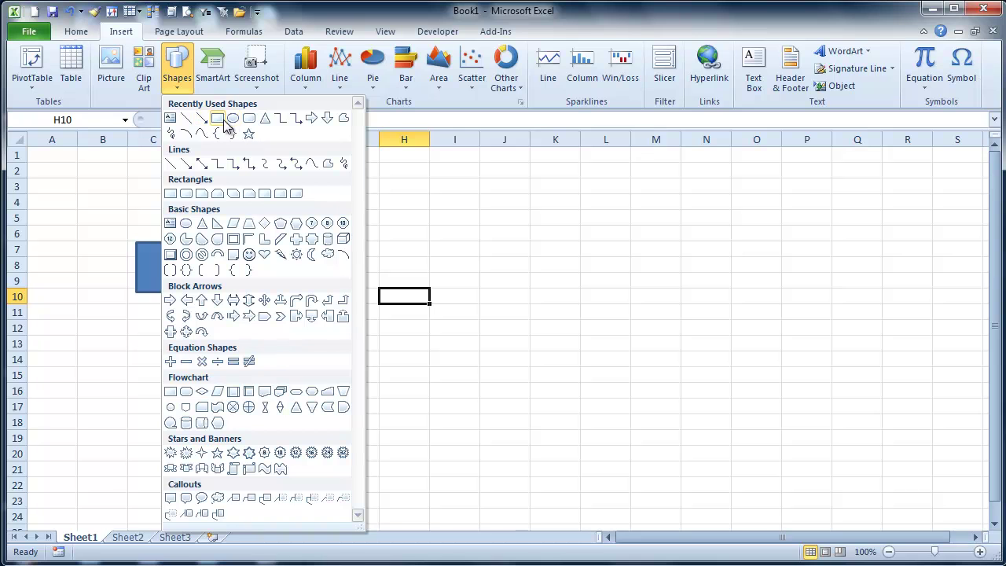
click(249, 118)
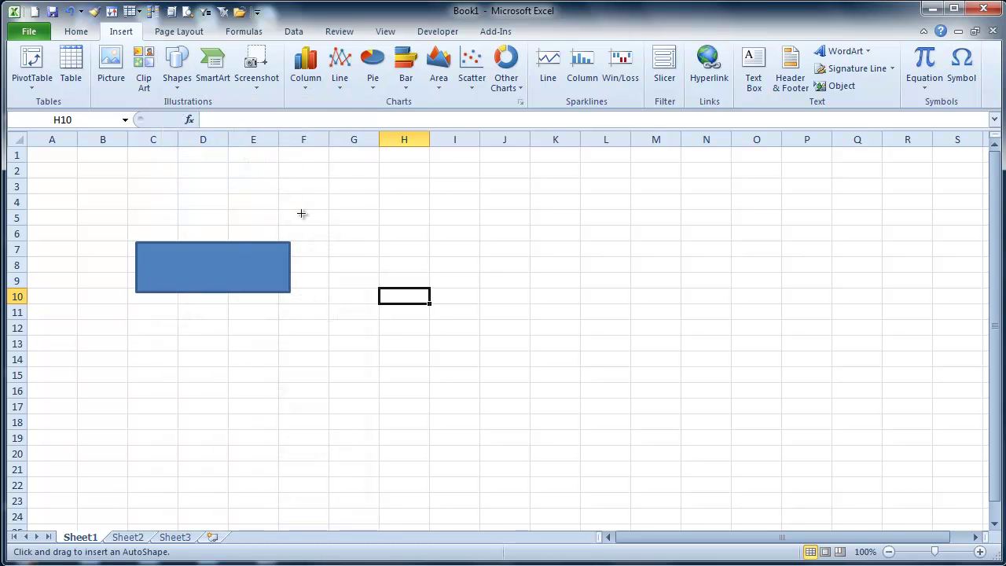
drag(301, 213, 434, 272)
right_click(388, 252)
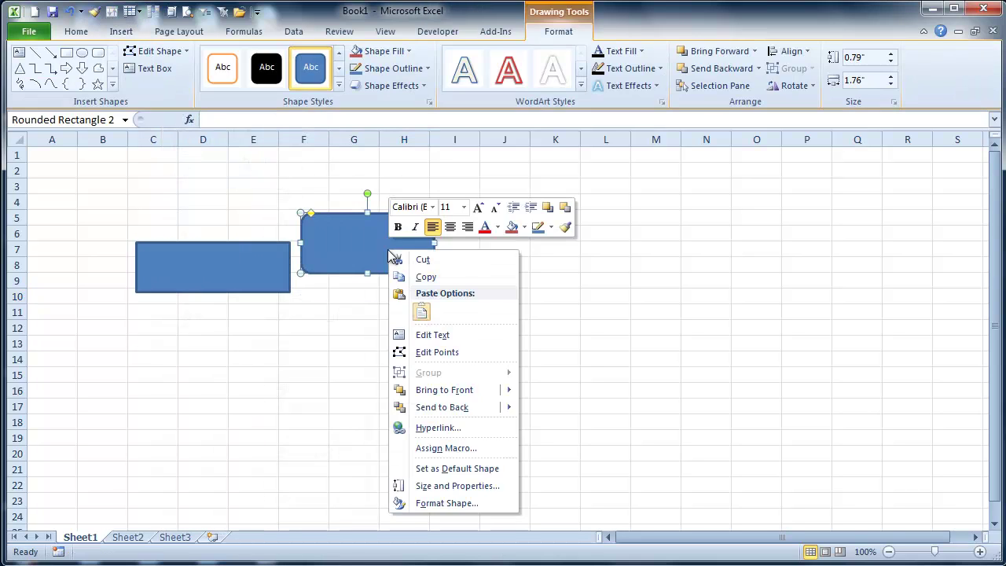
click(419, 333)
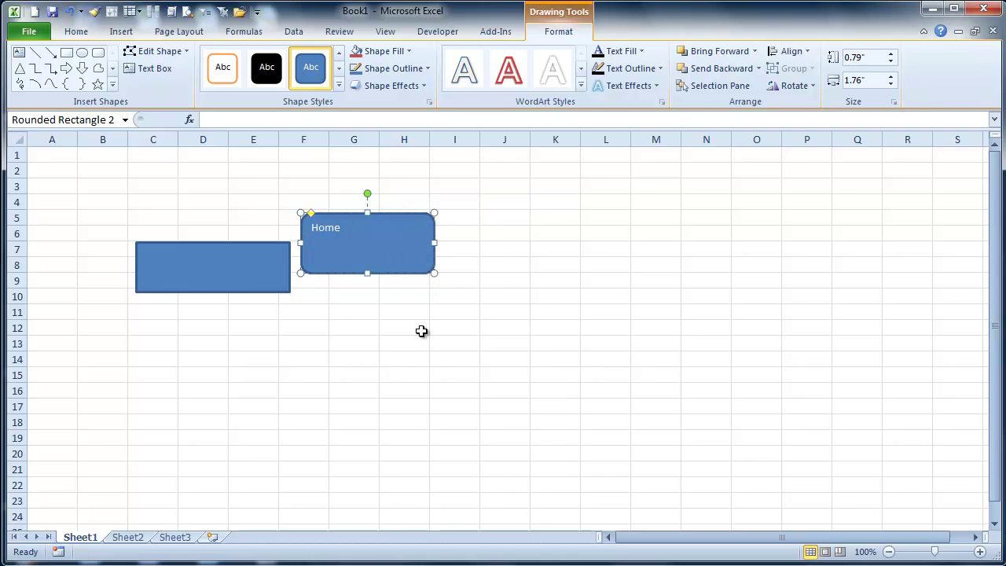
click(414, 341)
- Hyperlink the Home button to cell A1 on Sheet1
right_click(383, 256)
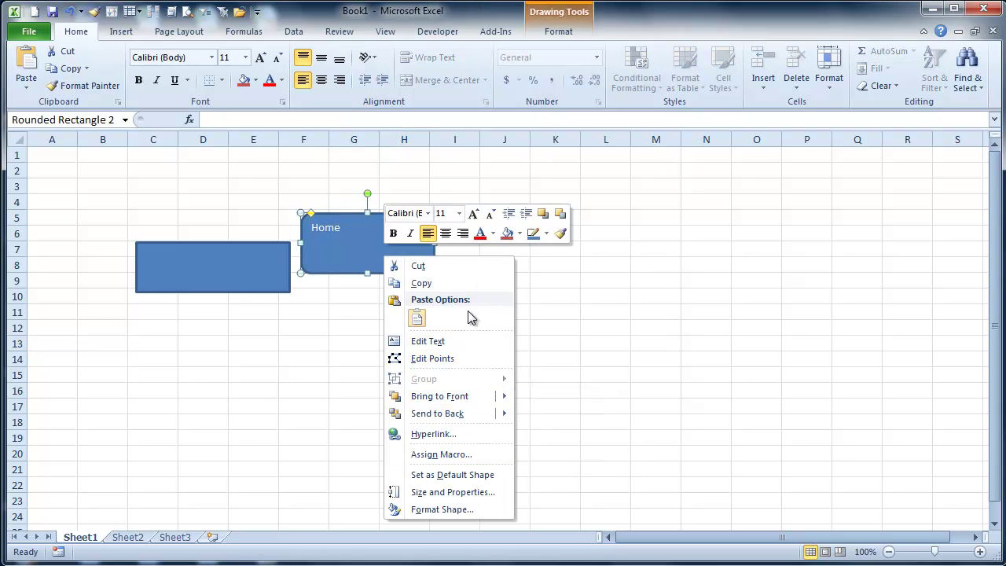
click(445, 436)
click(317, 415)
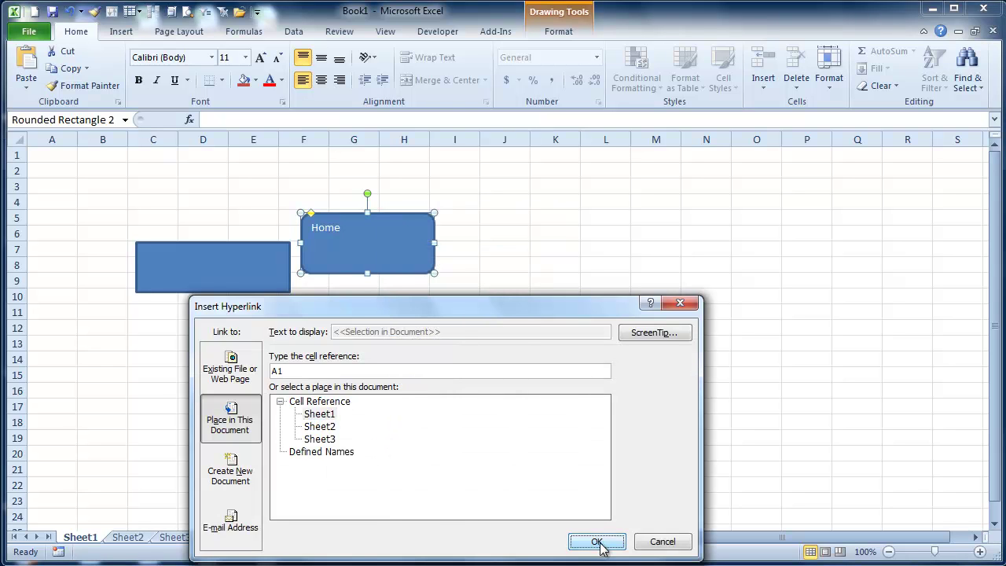
click(597, 542)
click(512, 386)
- Copy the Home button and paste it at cell C7 on Sheet2
right_click(369, 235)
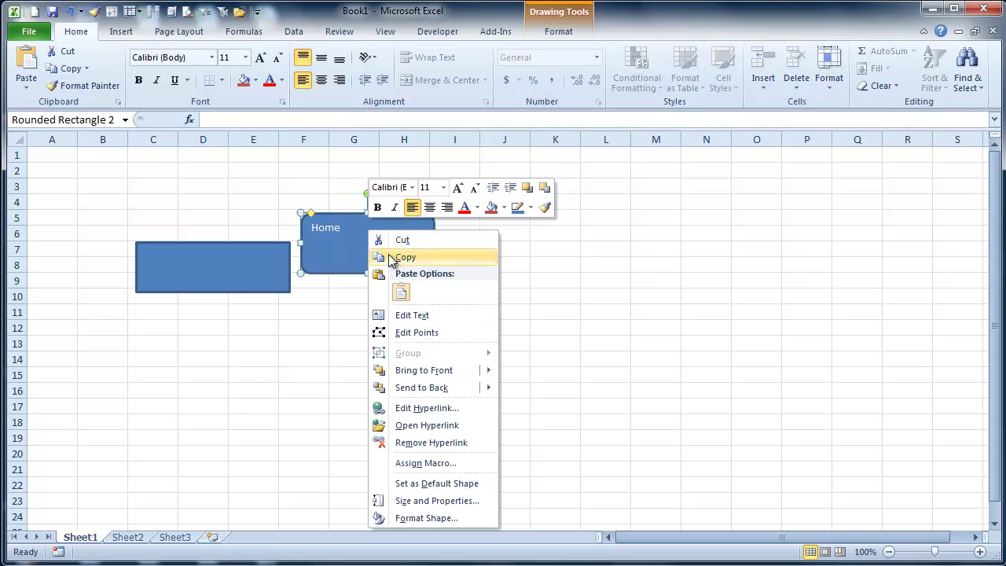
click(386, 256)
click(129, 537)
click(146, 249)
right_click(147, 249)
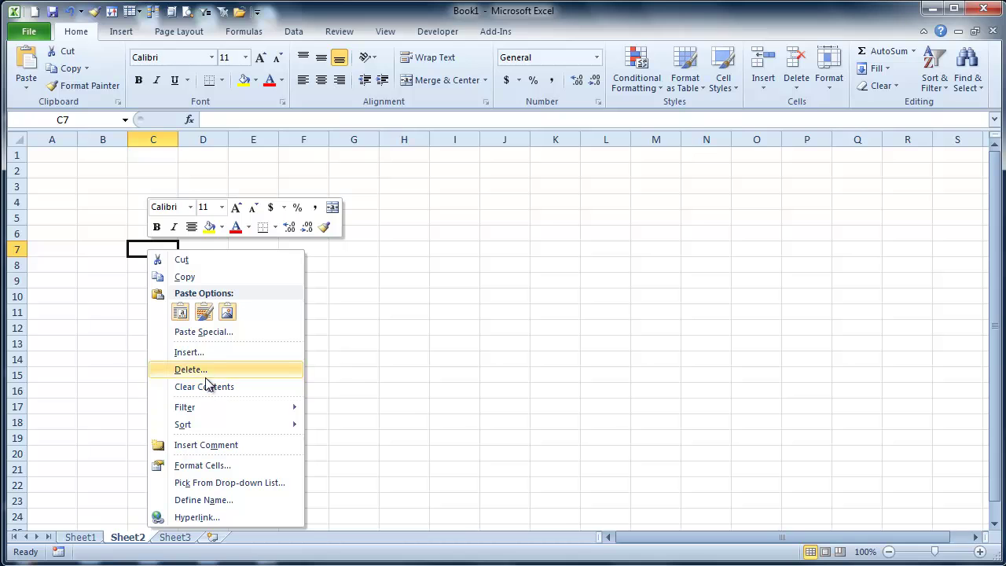
click(180, 312)
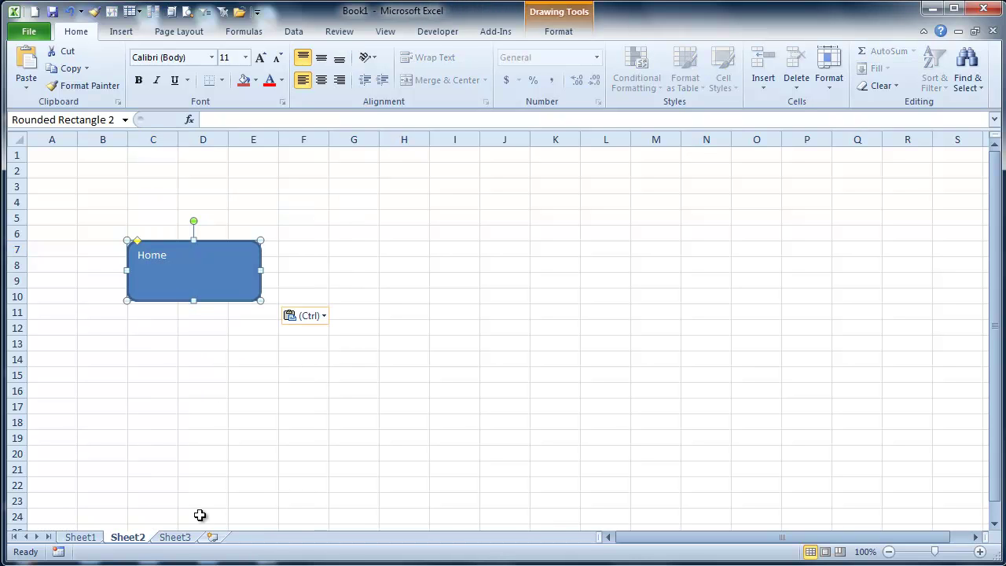
- Paste another copy of the Home button onto Sheet3
click(179, 538)
key(ctrl+v)
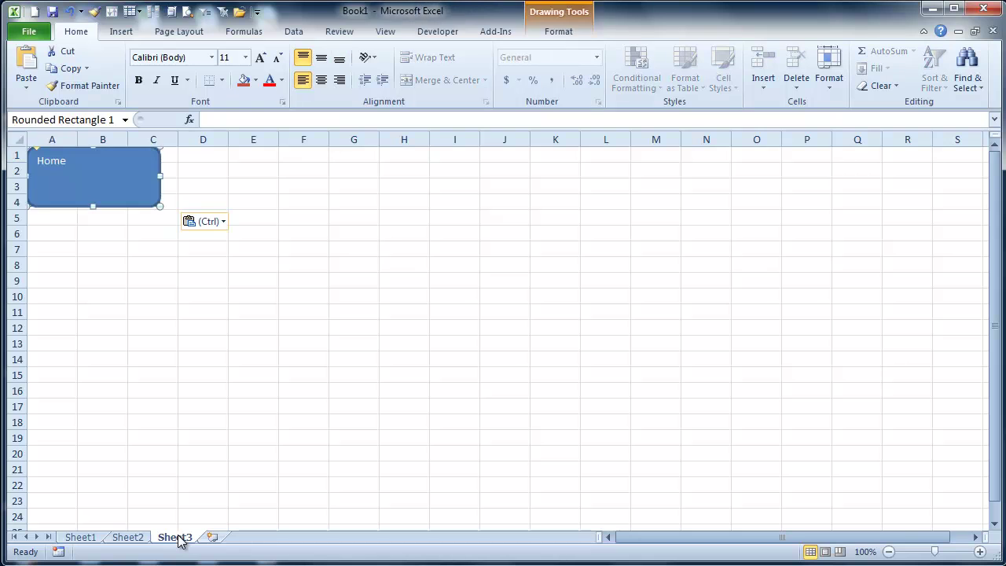
click(227, 469)
- Test the Home button on Sheet2 to confirm it jumps back to Sheet1
key(ctrl+Page_Up)
key(ctrl+Page_Up)
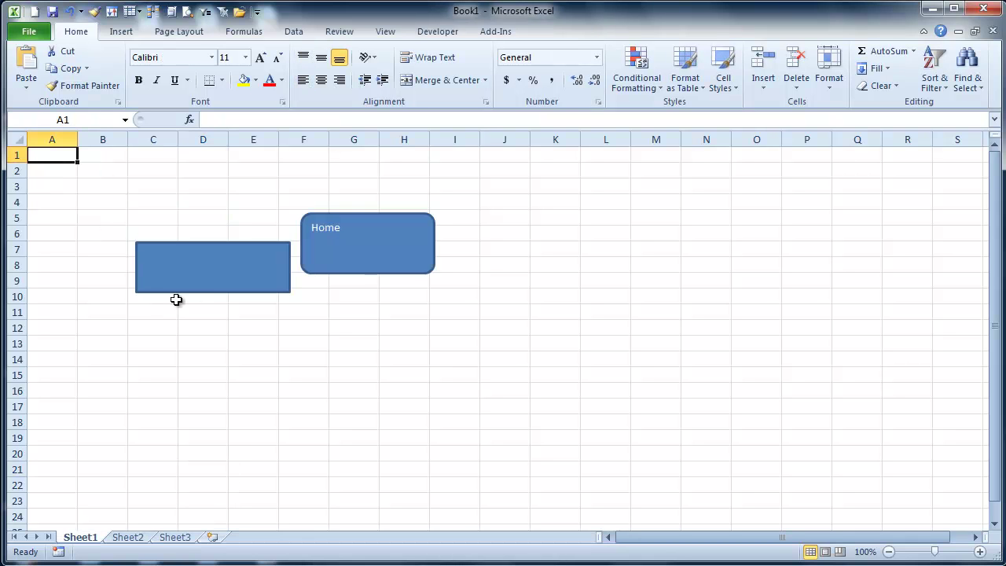
key(ctrl+Page_Down)
click(217, 270)
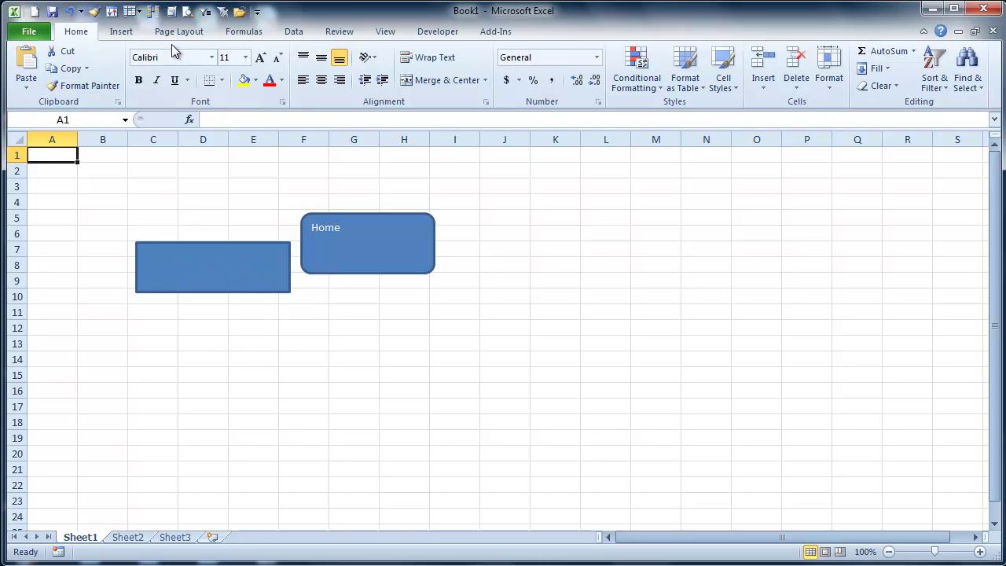
- Insert a Smiley Face shape around cells D13 to F19, below the rectangle
click(119, 31)
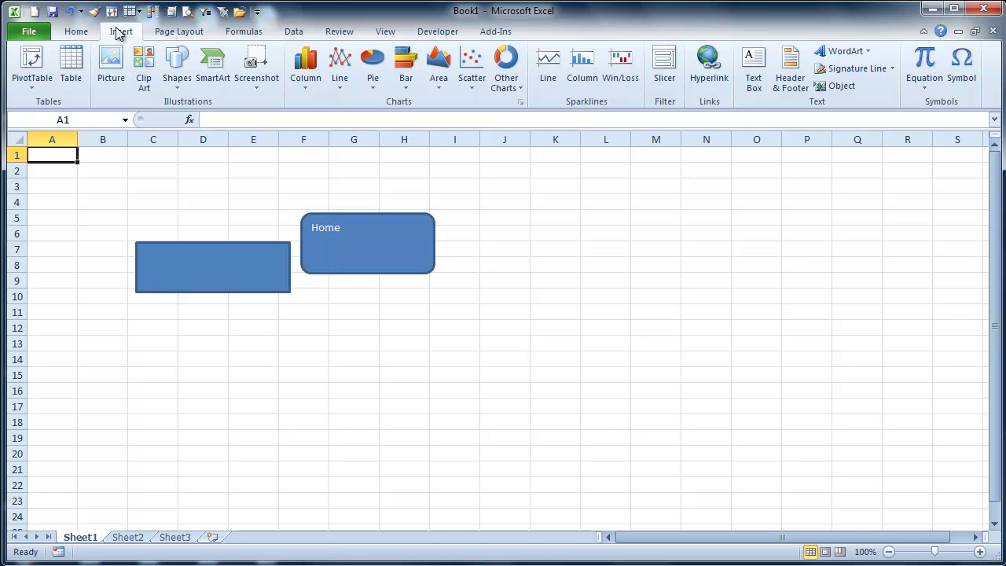
click(175, 88)
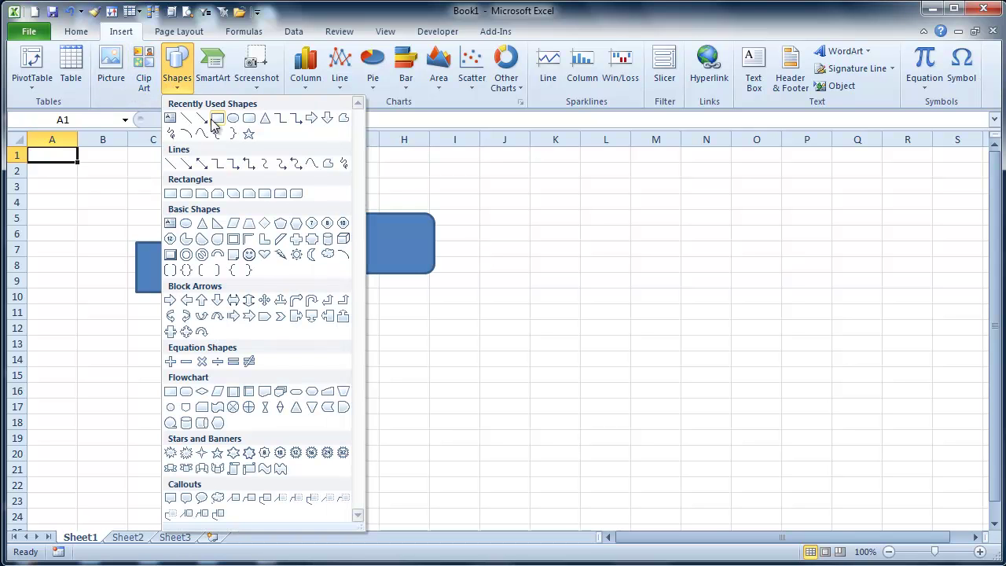
click(249, 133)
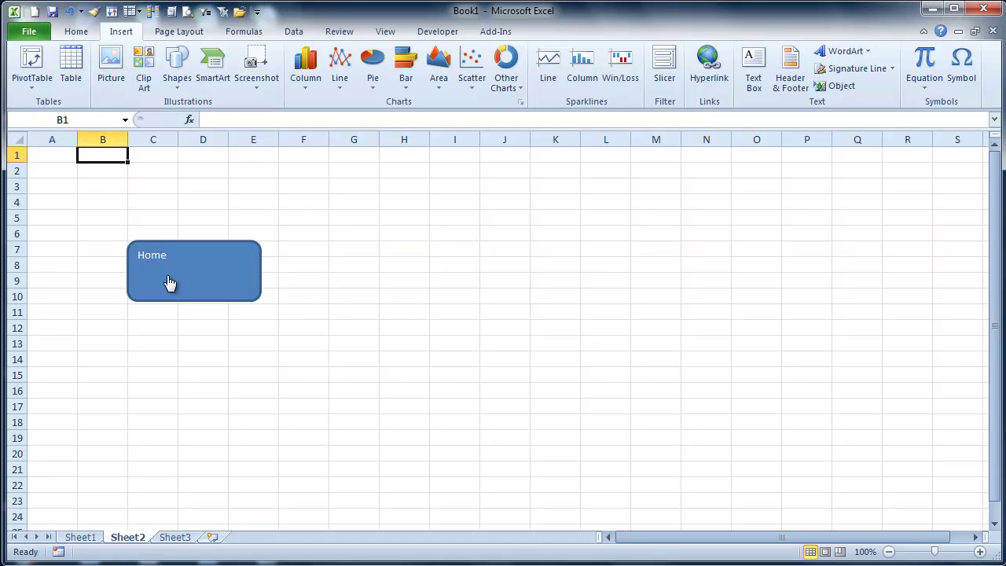
click(169, 283)
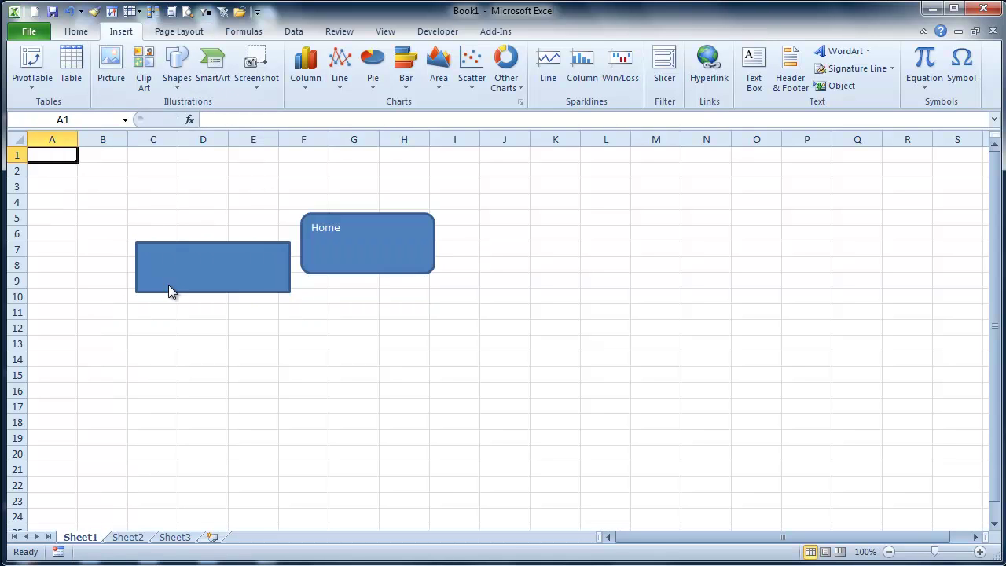
click(177, 68)
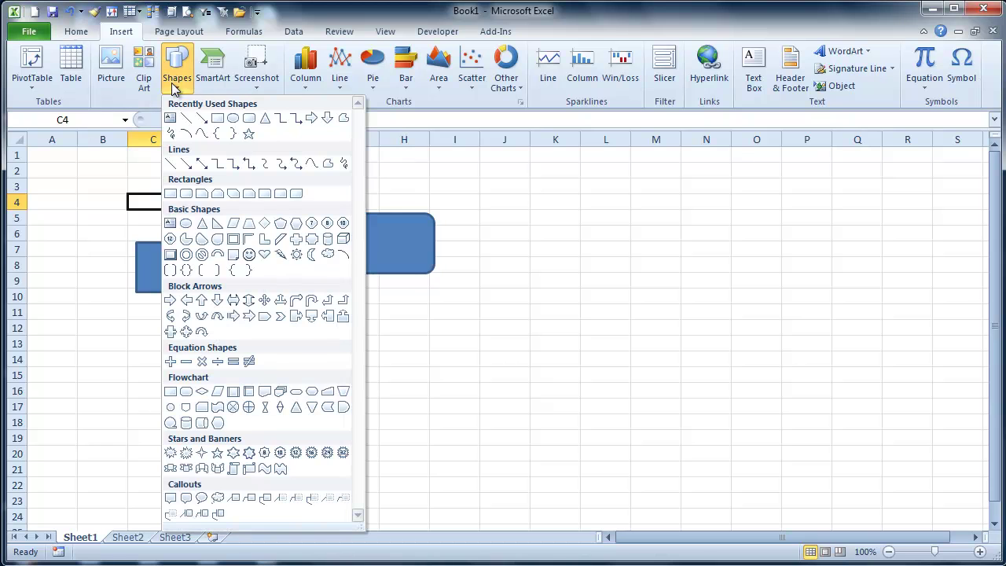
click(250, 268)
mouse_move(219, 343)
mouse_down()
mouse_move(288, 398)
mouse_move(304, 445)
mouse_up()
right_click(267, 389)
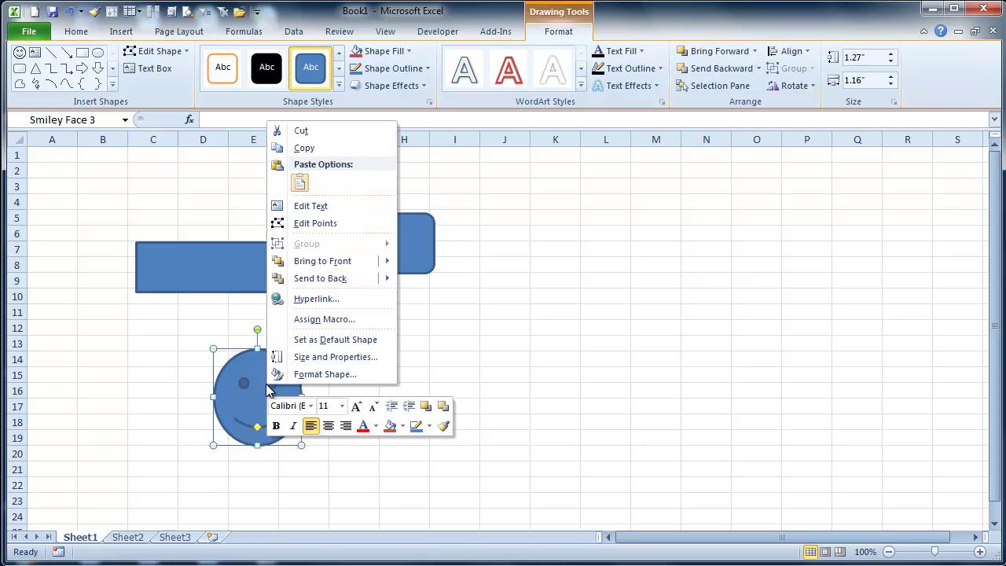
click(341, 300)
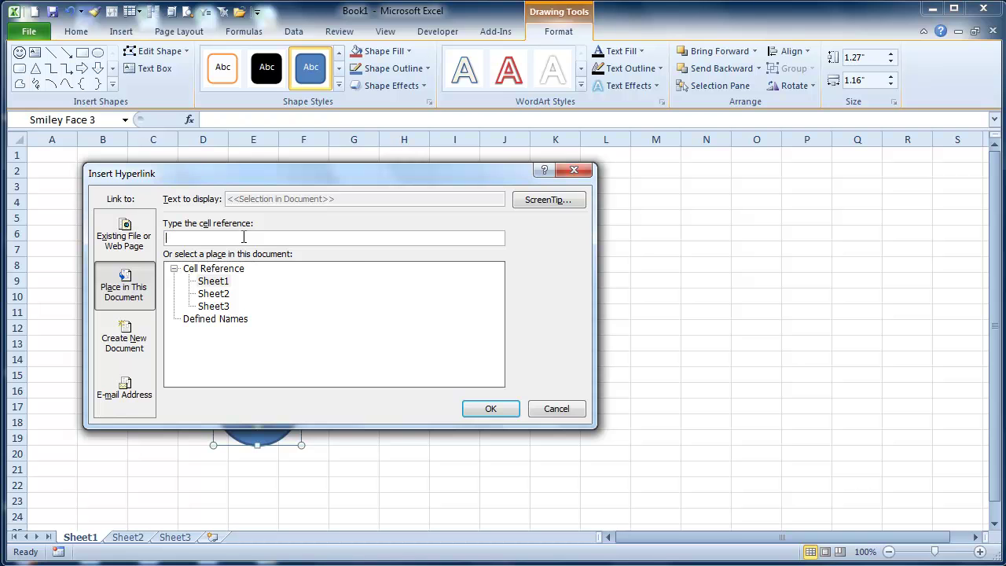
click(135, 239)
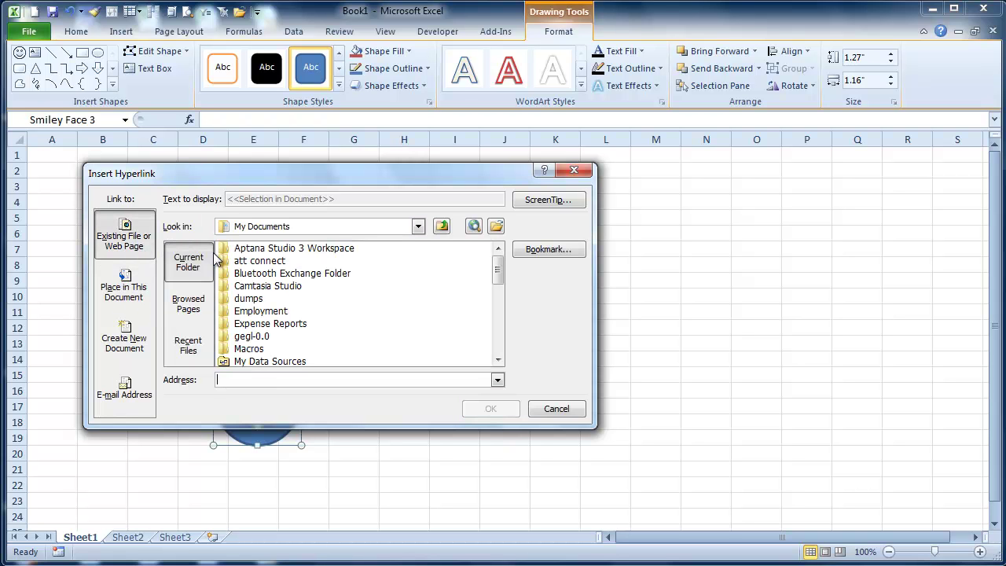
text(everyda)
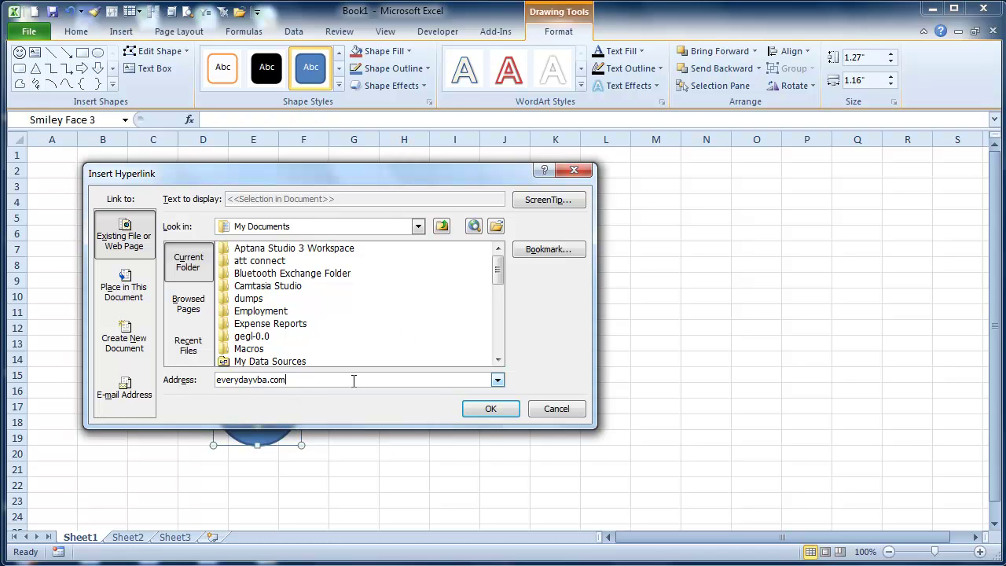
text(http://)
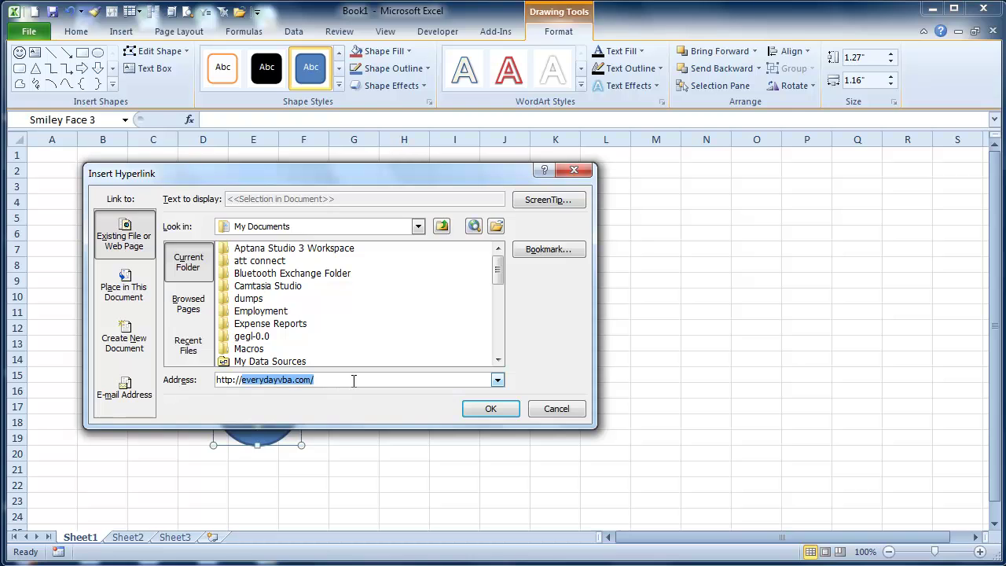
key(Return)
click(370, 403)
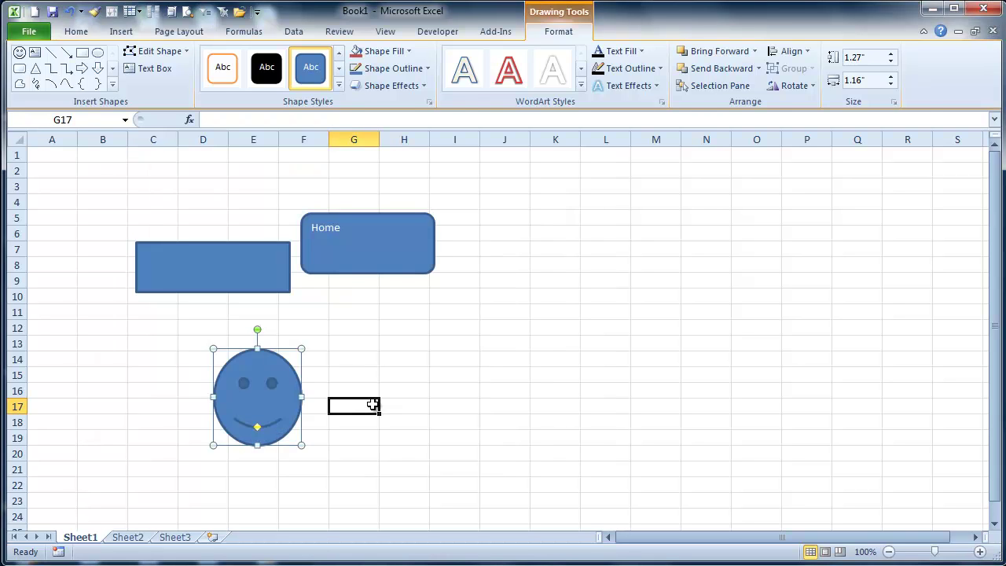
- Open everydayvba.com from the smiley, maximize Chrome to view it, then close Chrome
click(284, 414)
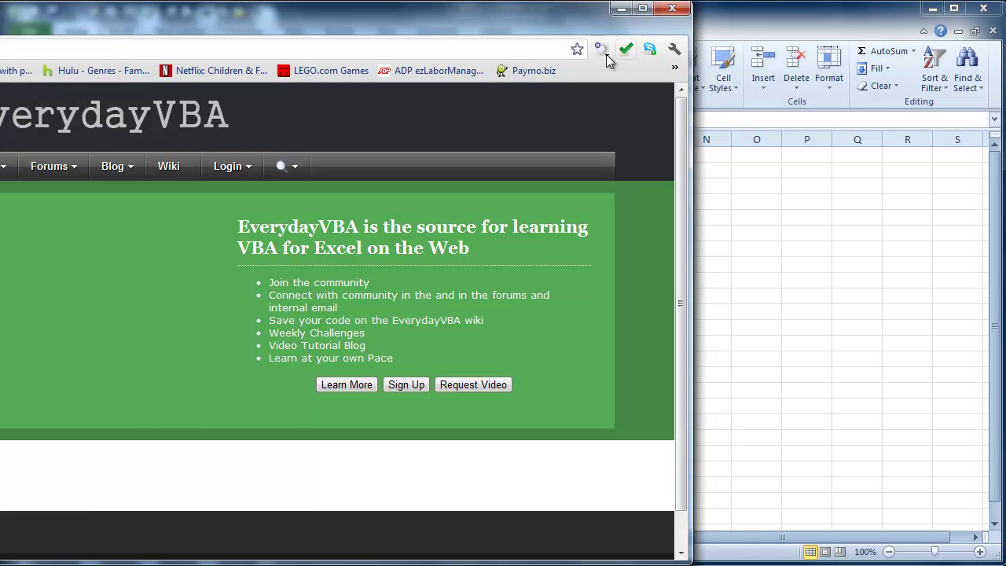
drag(582, 6, 750, 37)
double_click(801, 14)
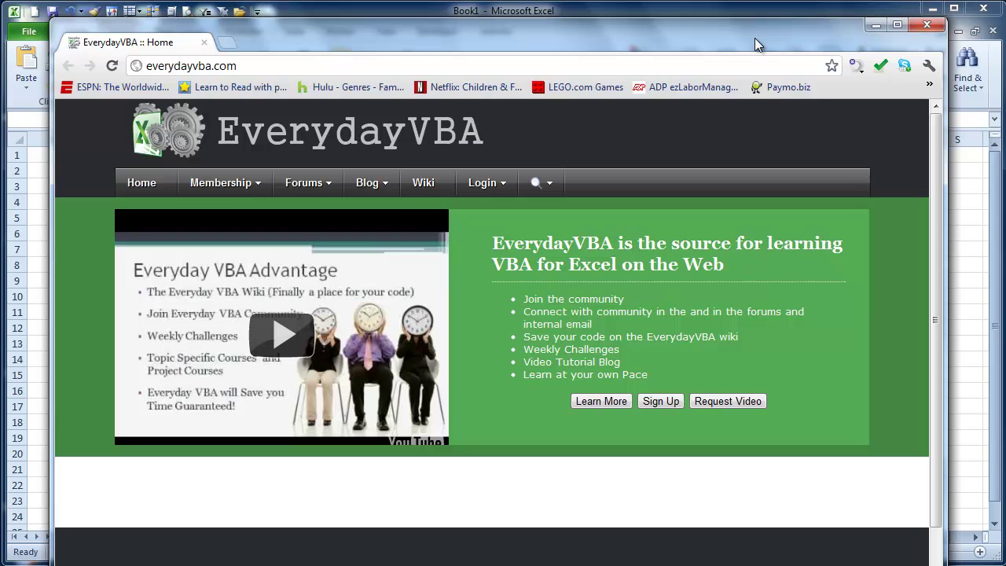
click(926, 26)
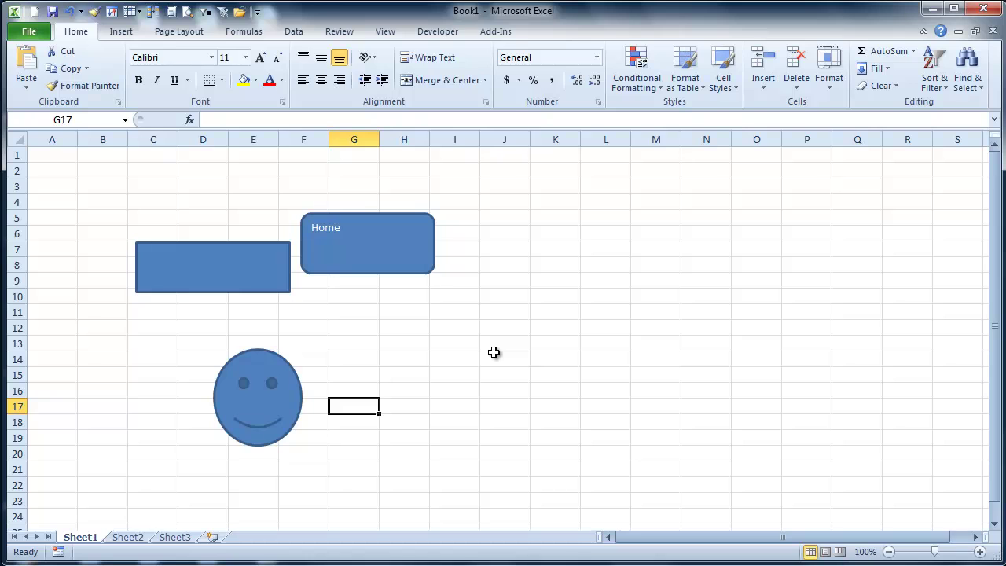